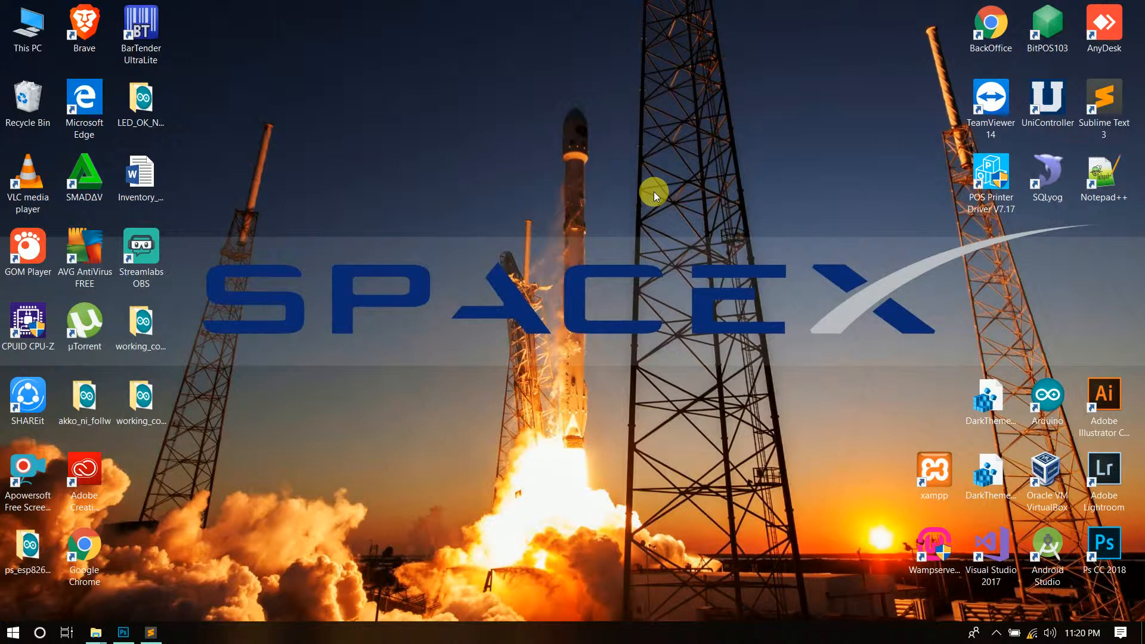
- Launch the bitPOS BackOffice and sign in with the admin user name and its password
double_click(992, 30)
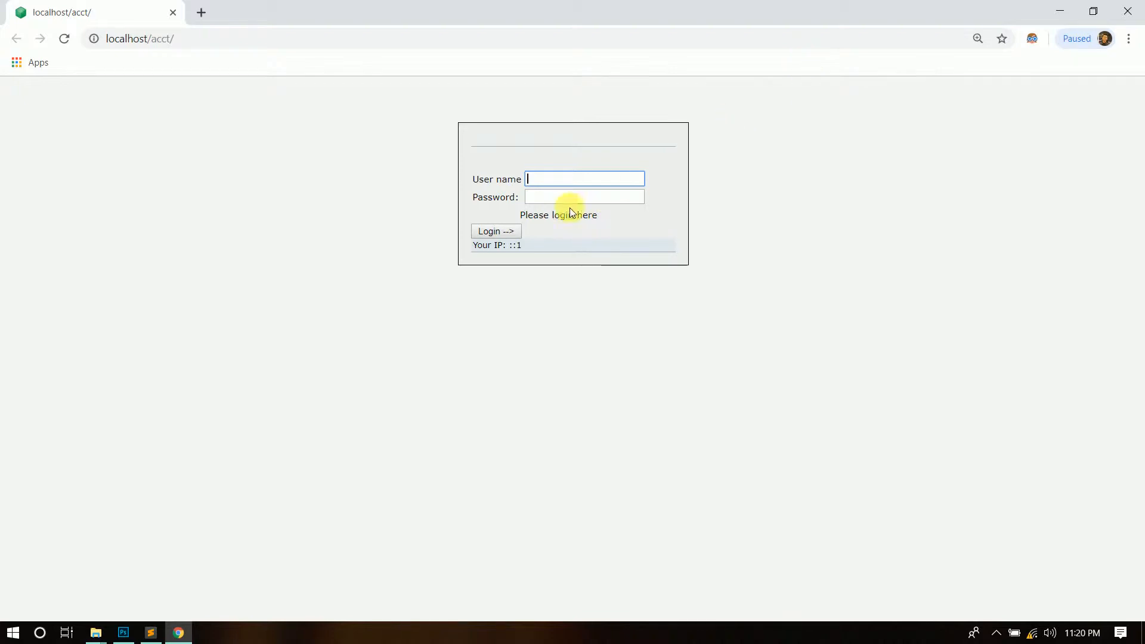
click(573, 182)
text(ADMIN)
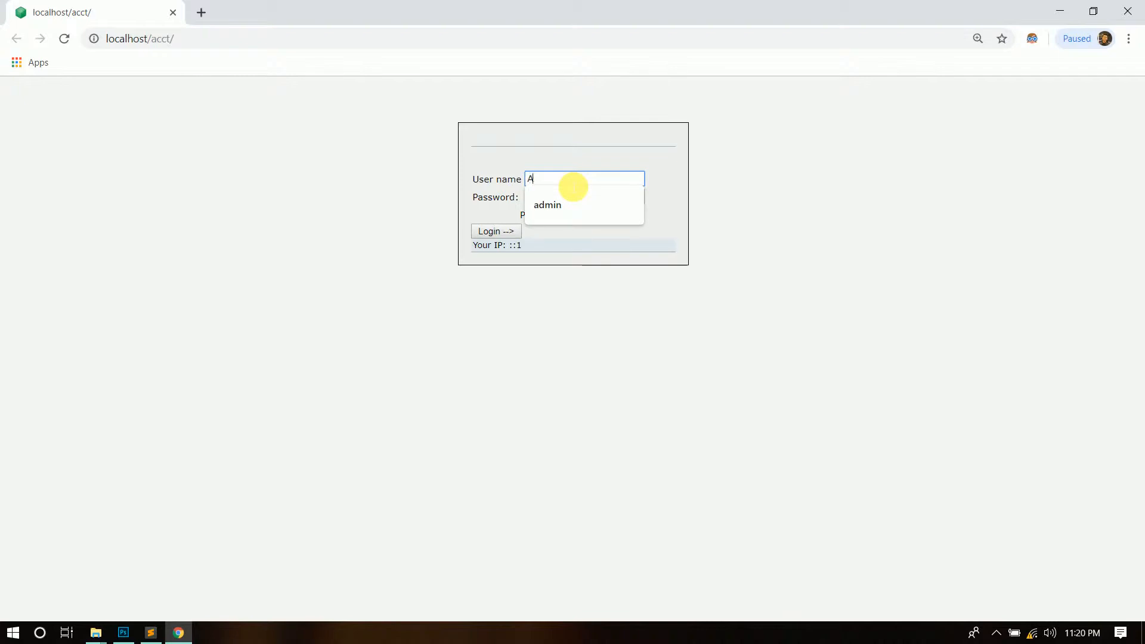
key(BackSpace)
key(BackSpace)
key(BackSpace)
key(BackSpace)
key(BackSpace)
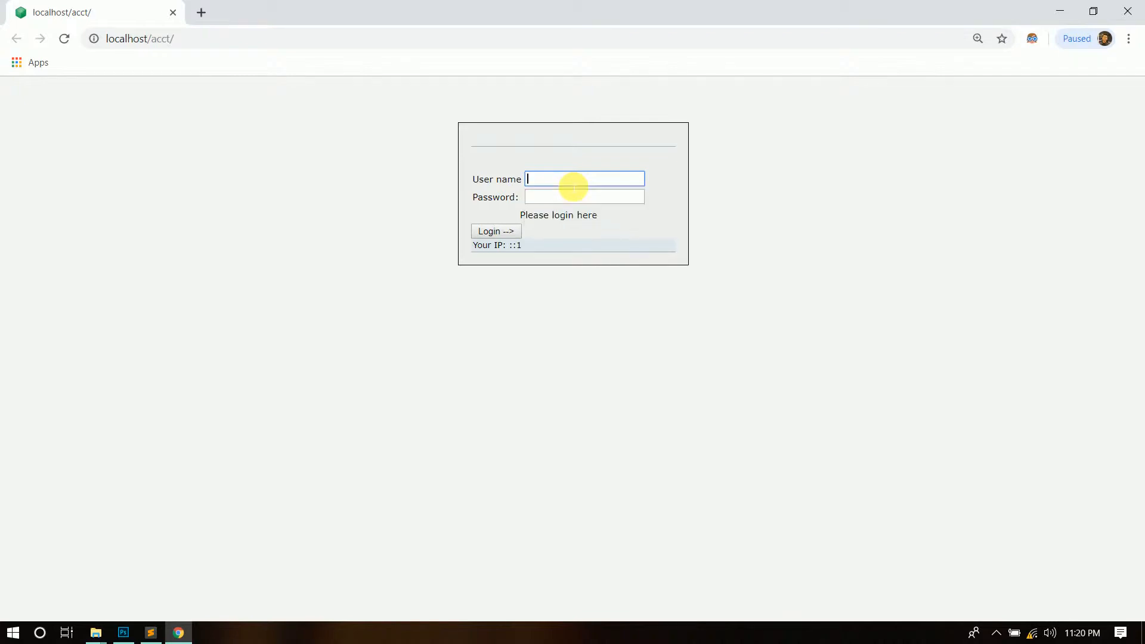
text(admin)
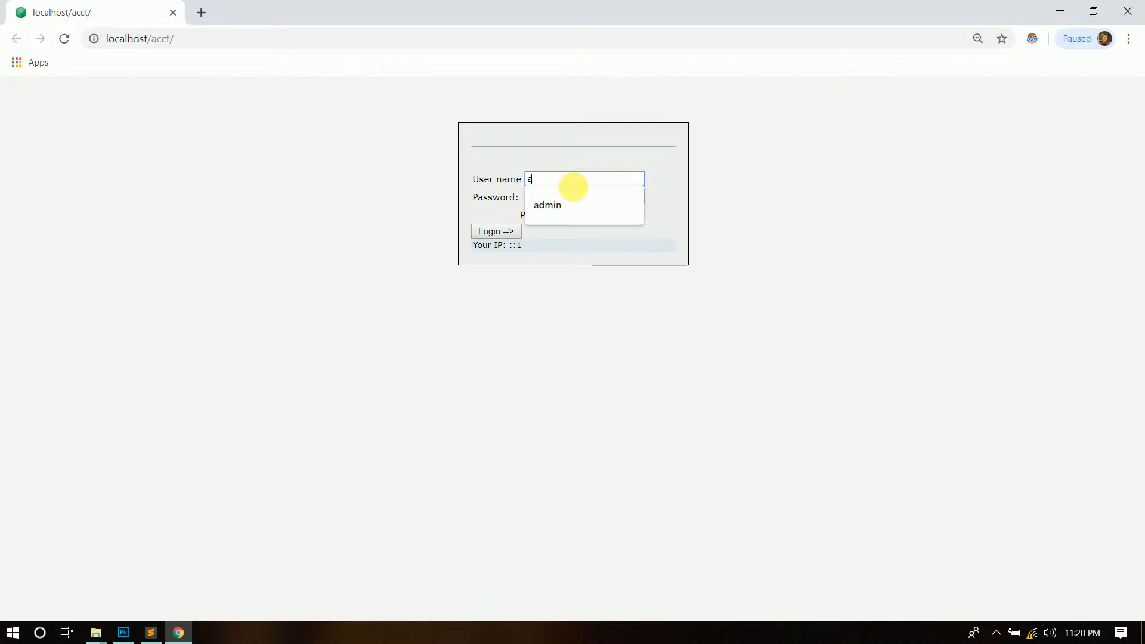
key(Tab)
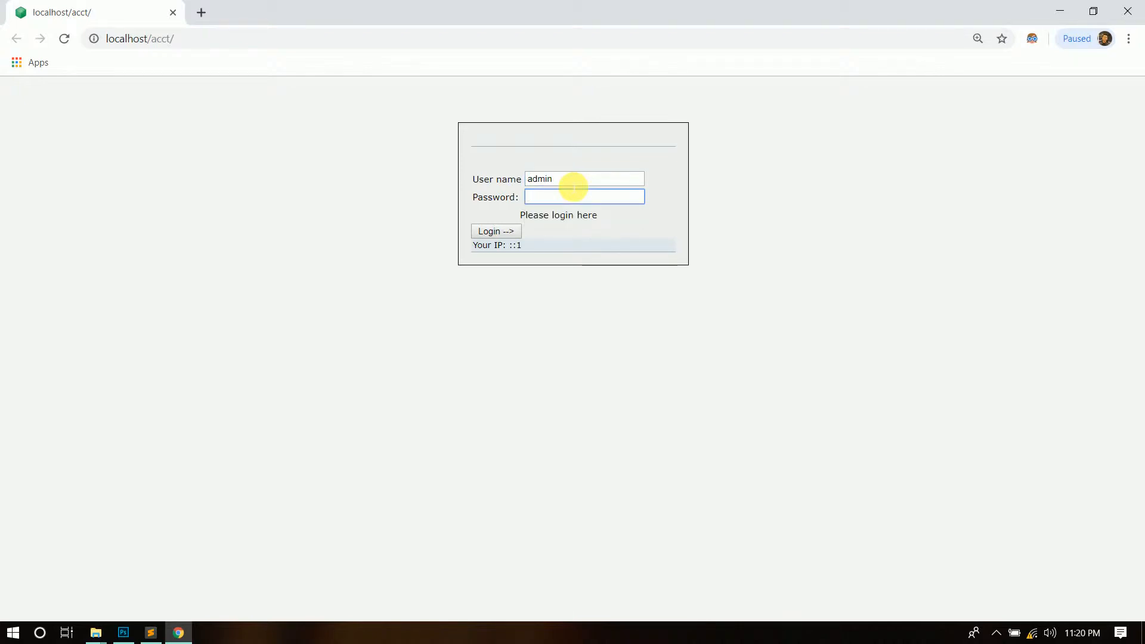
text(ad)
text(••••)
key(Return)
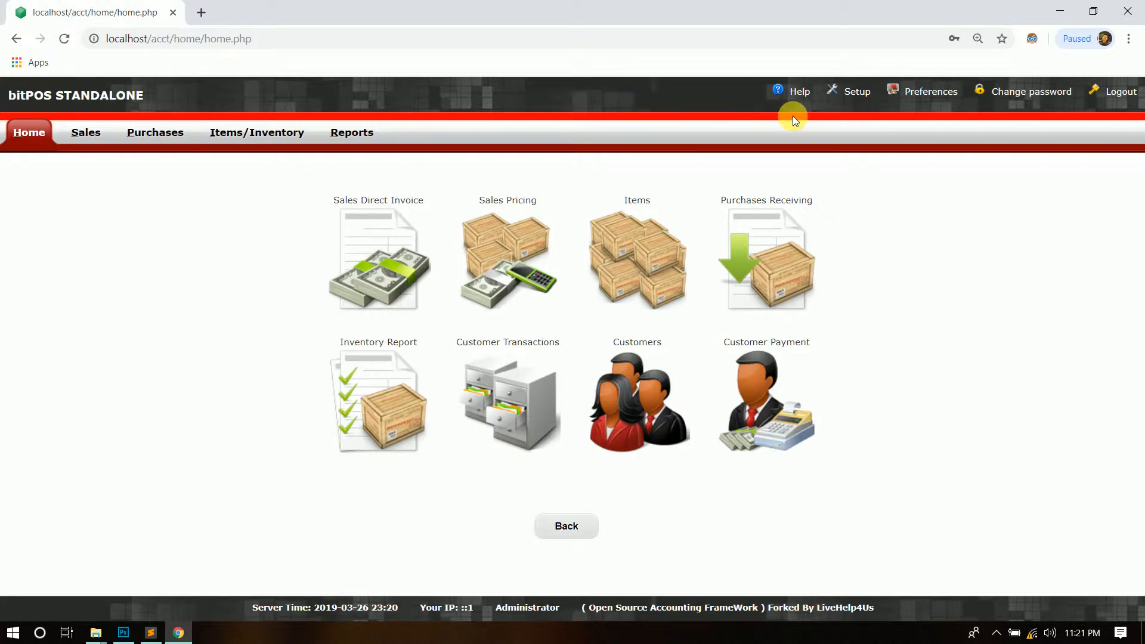
- Open the Setup main menu from the home page header
click(862, 99)
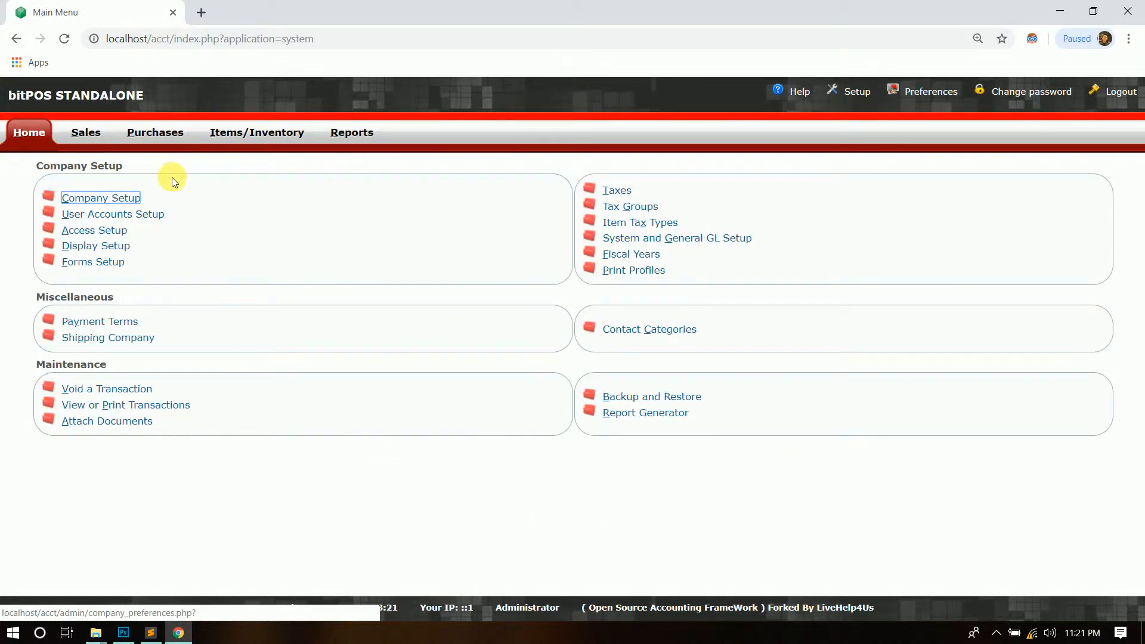
- Open User Accounts Setup and enter the new user's login name and password
click(98, 220)
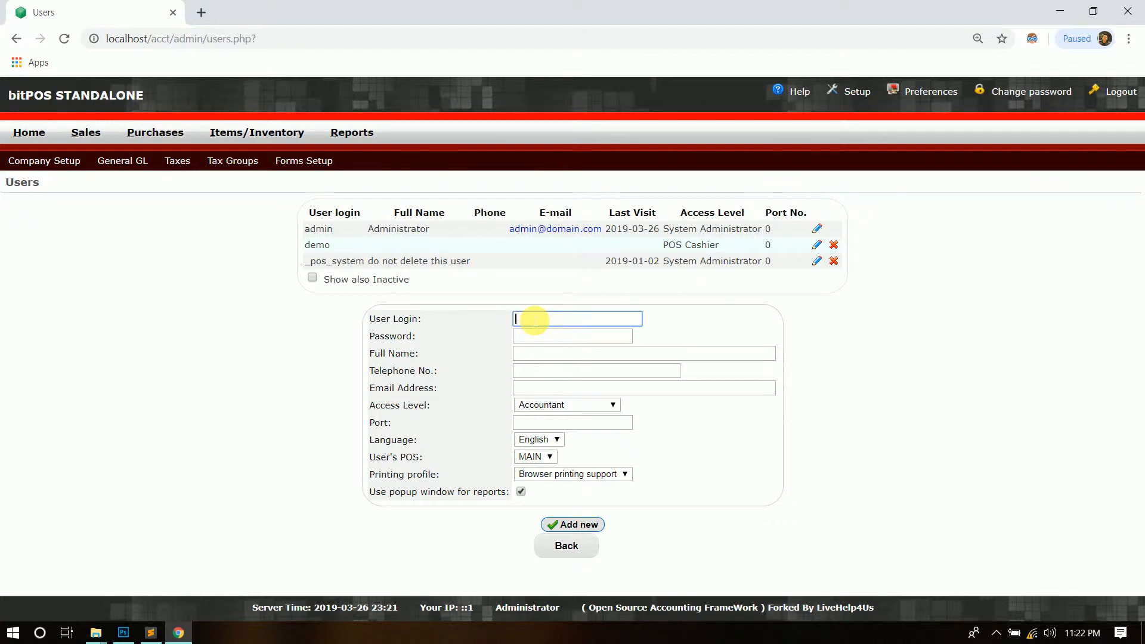
text(james)
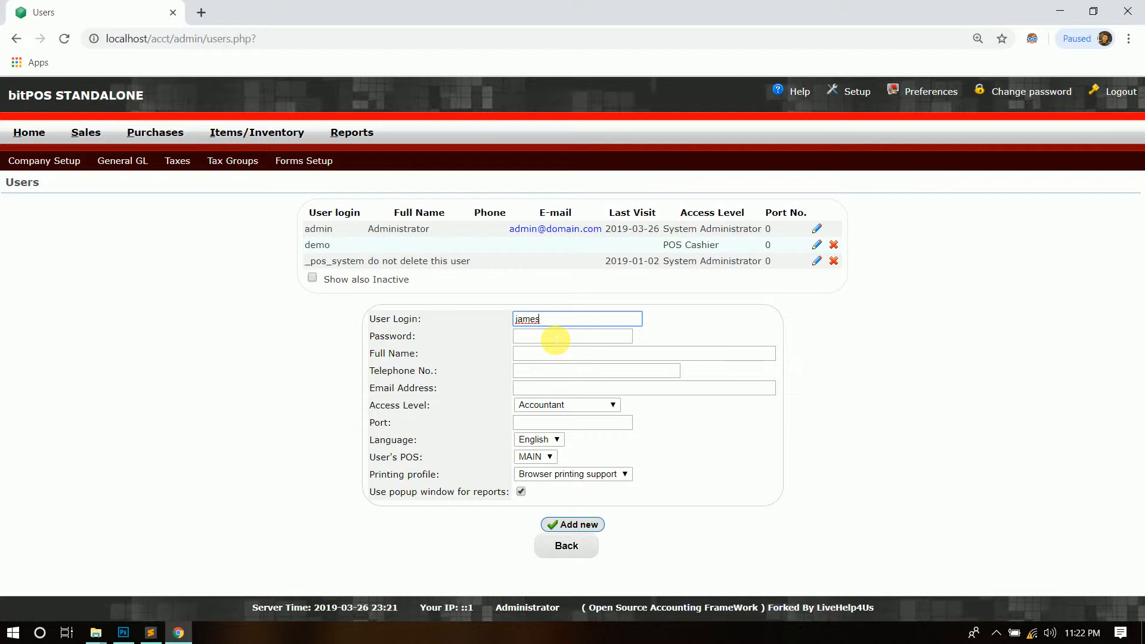
click(556, 340)
text(123)
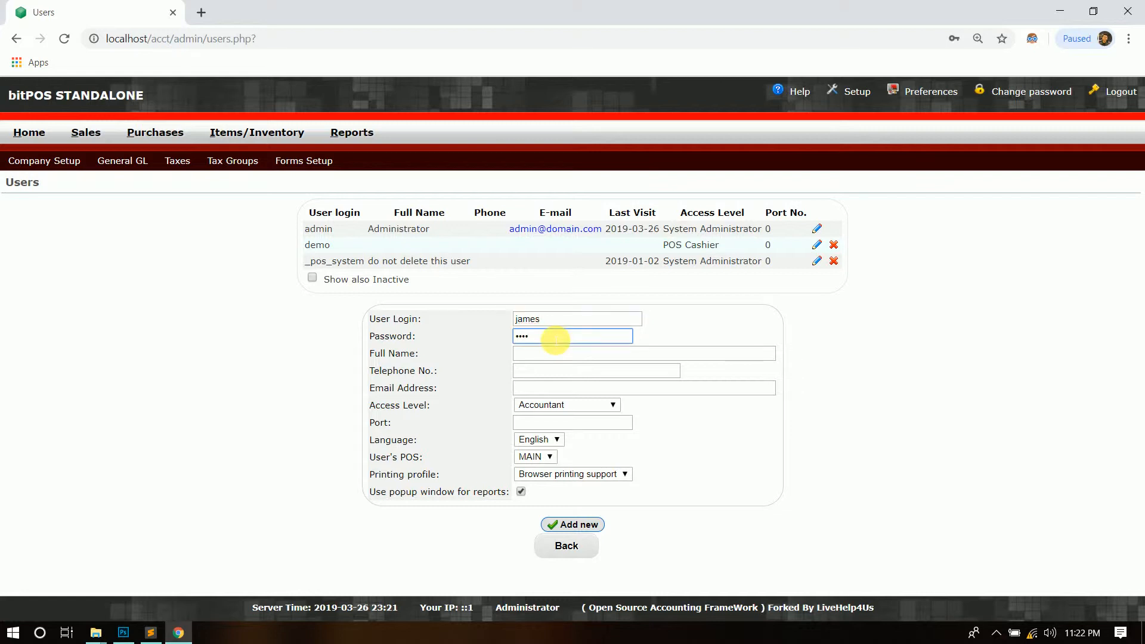
- Fill in the new user's full name from the saved autofill suggestion
click(556, 357)
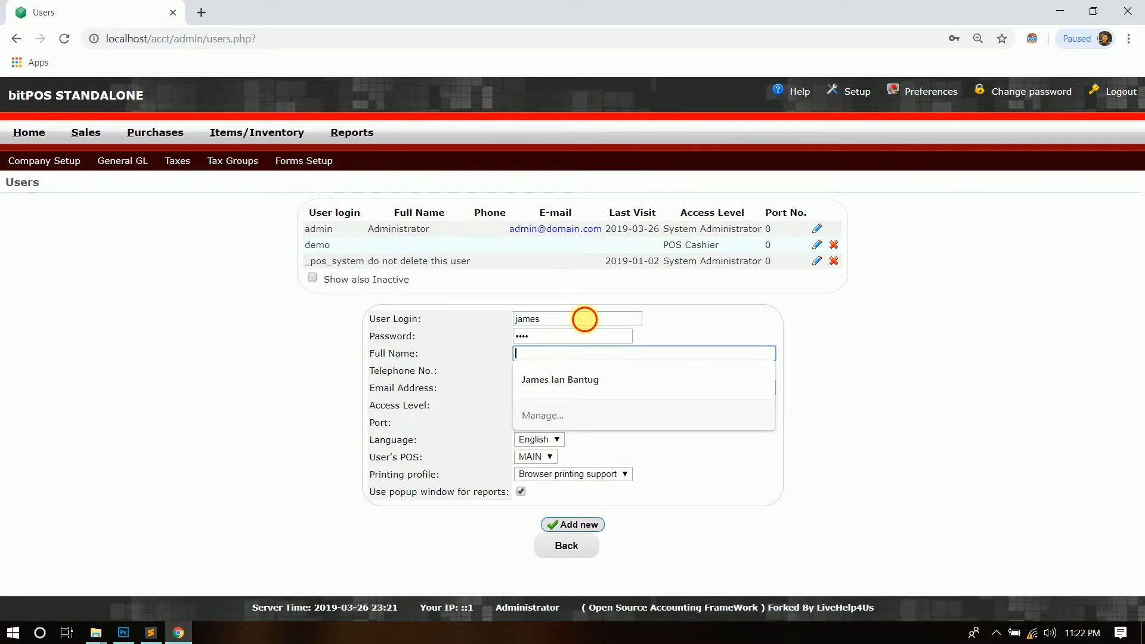
click(584, 319)
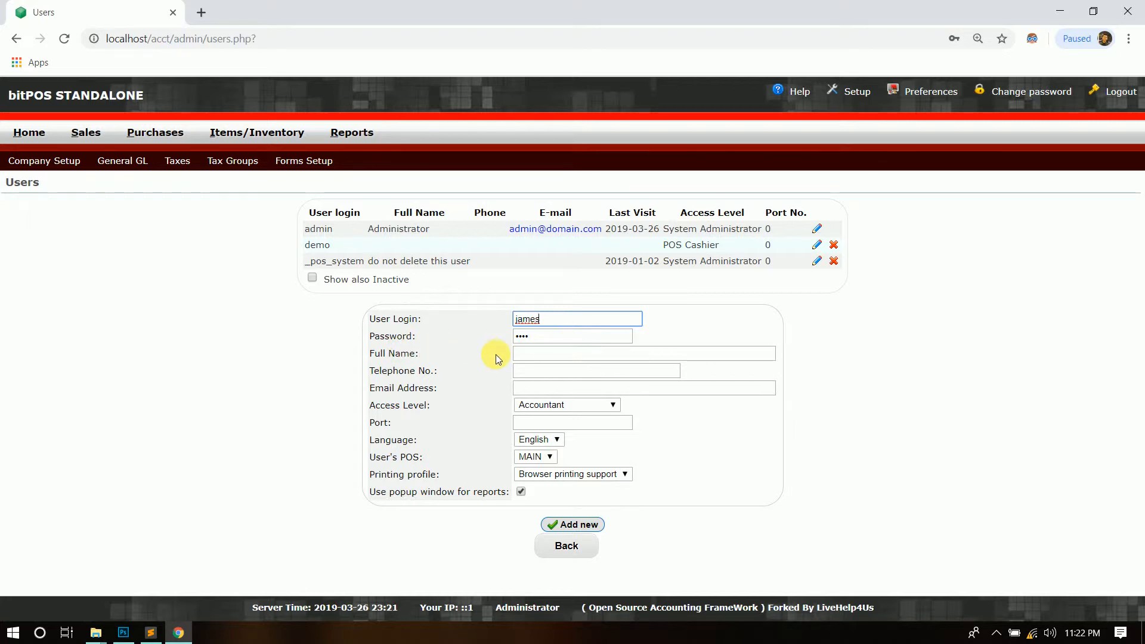
click(537, 356)
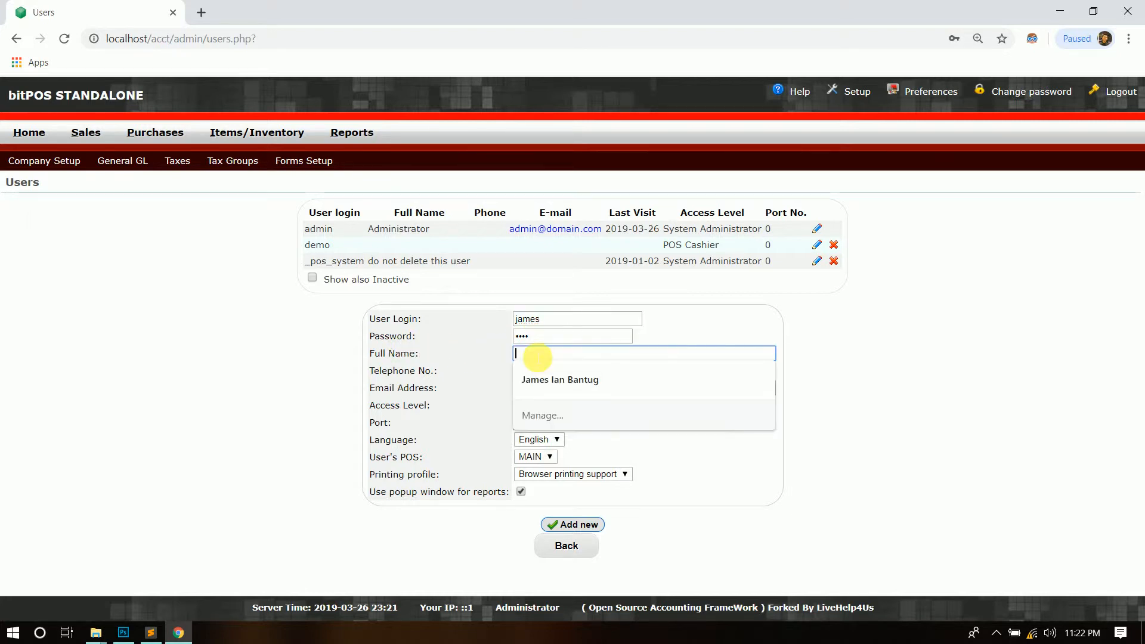
click(542, 380)
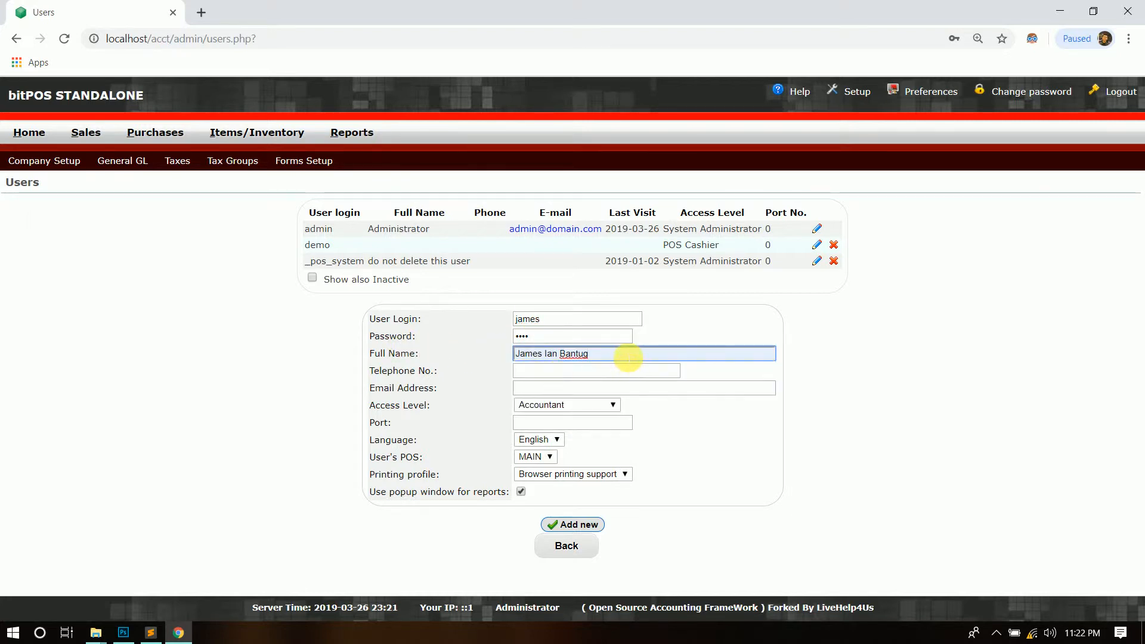
click(614, 360)
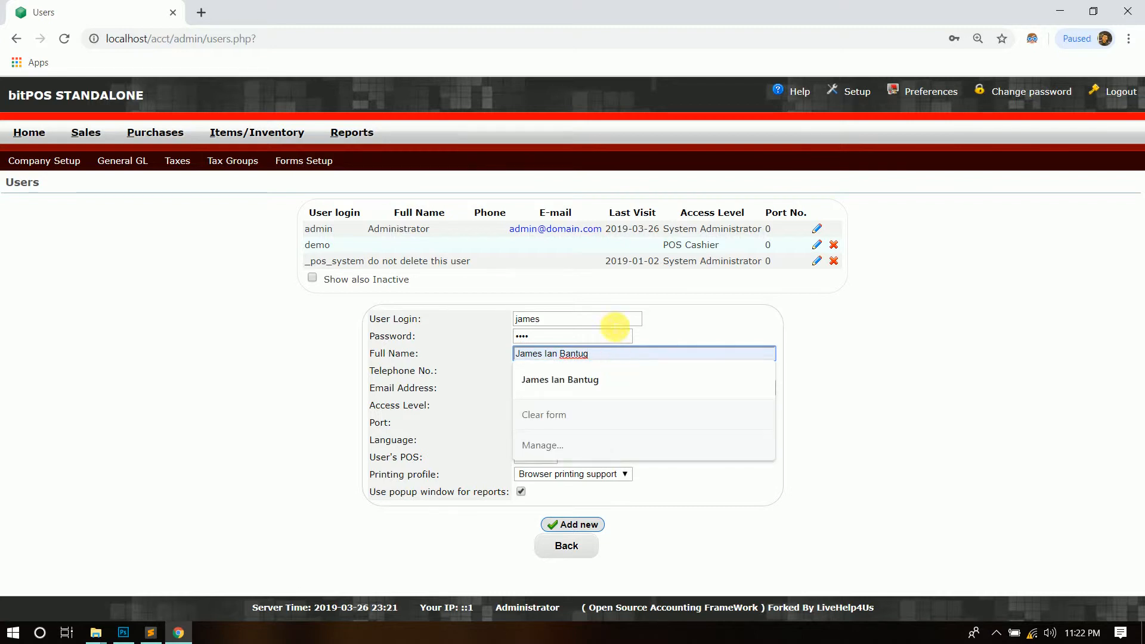
click(612, 339)
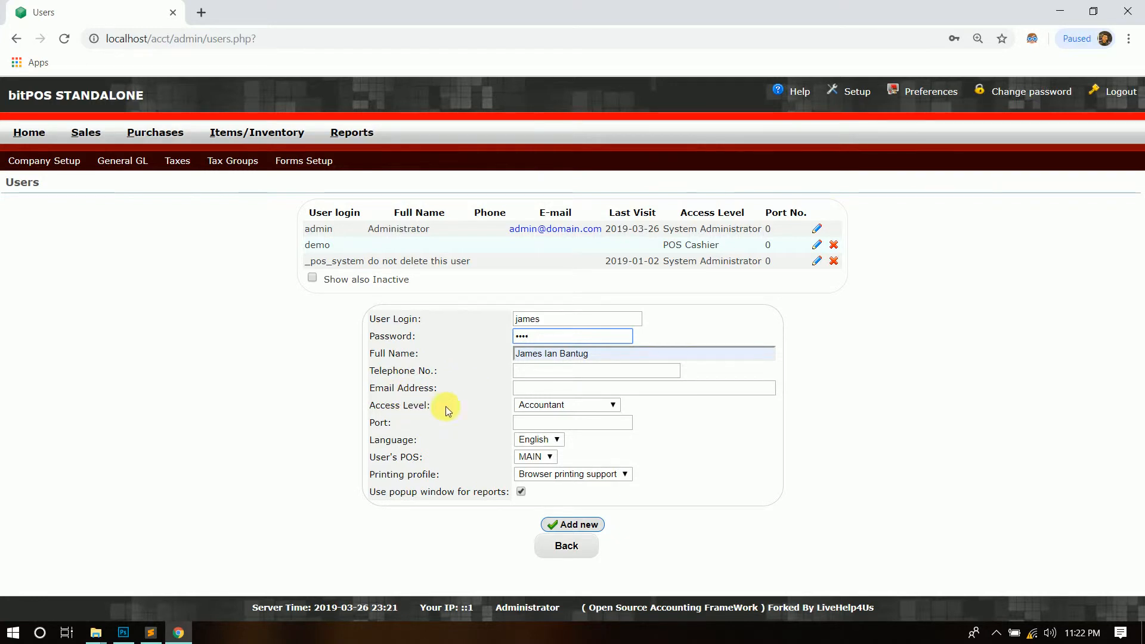
- Set the access level to System Administrator, add the user, and check the new users-table entry
click(612, 405)
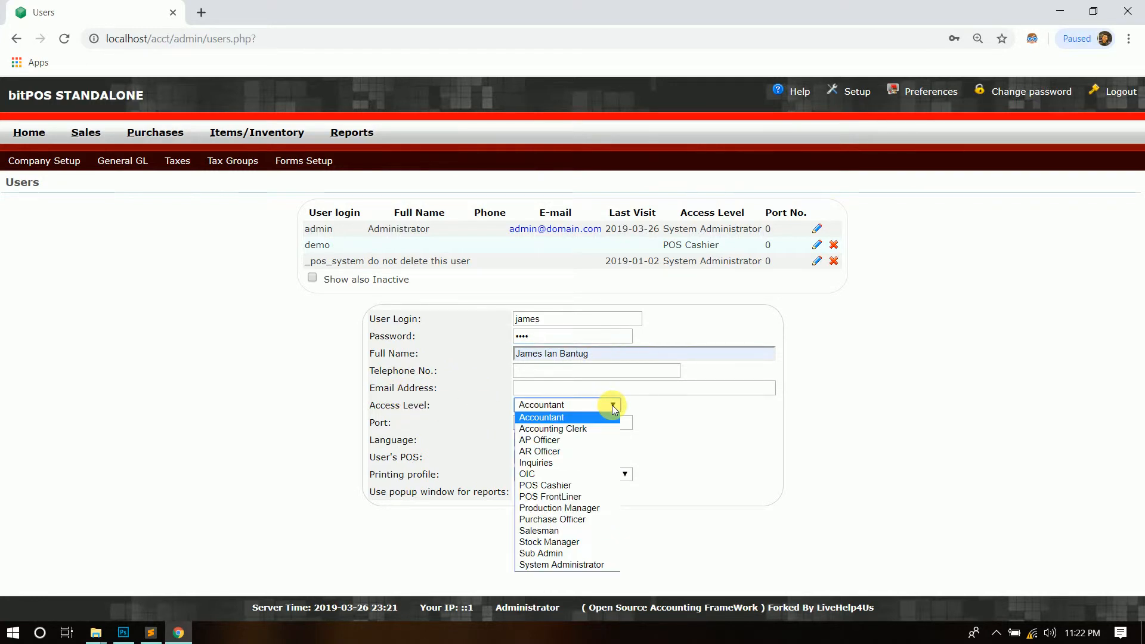
click(556, 565)
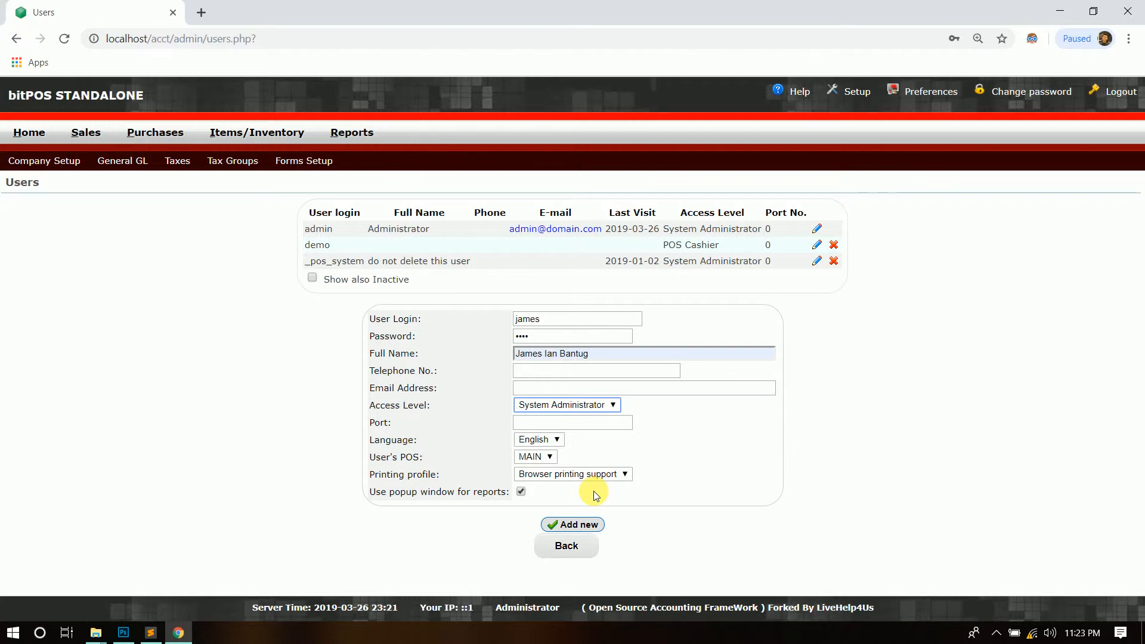
click(587, 524)
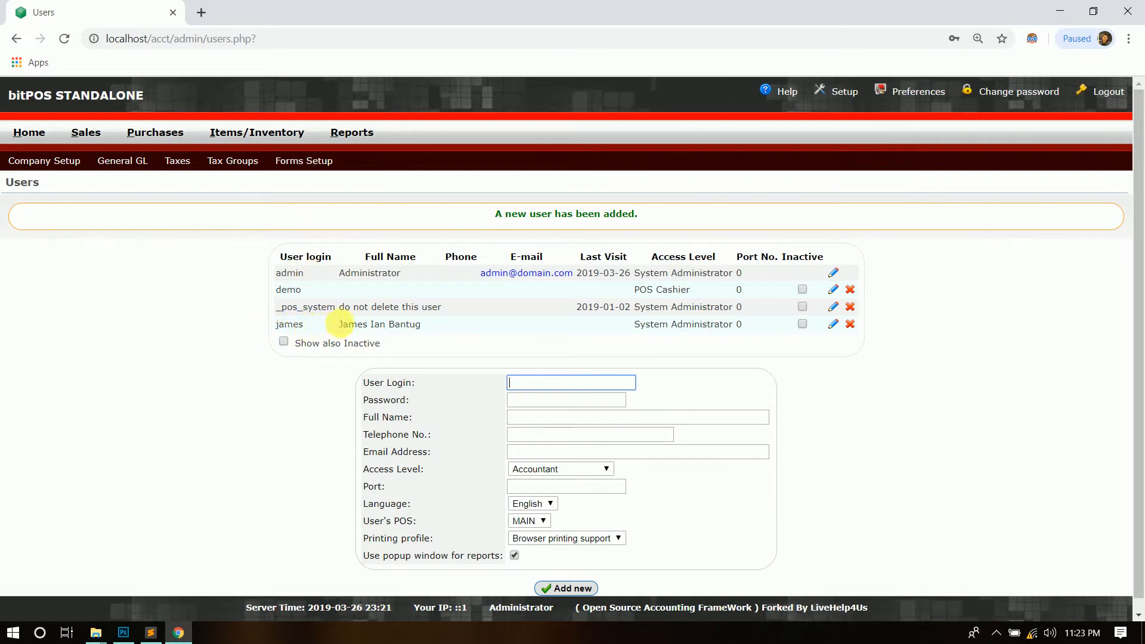
drag(335, 324, 457, 327)
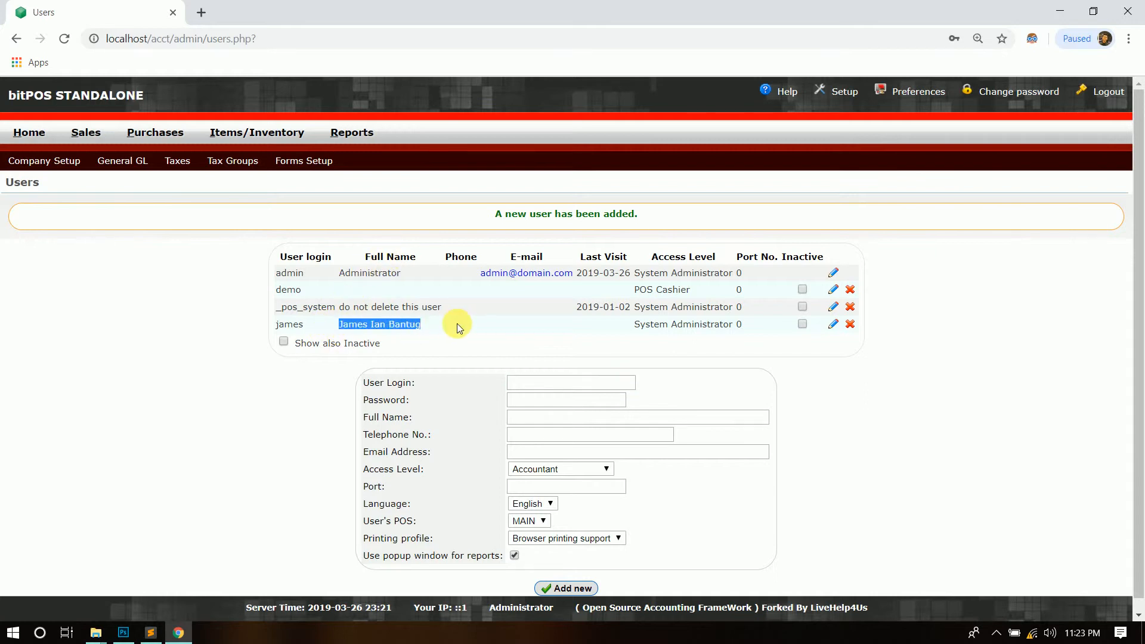
click(460, 321)
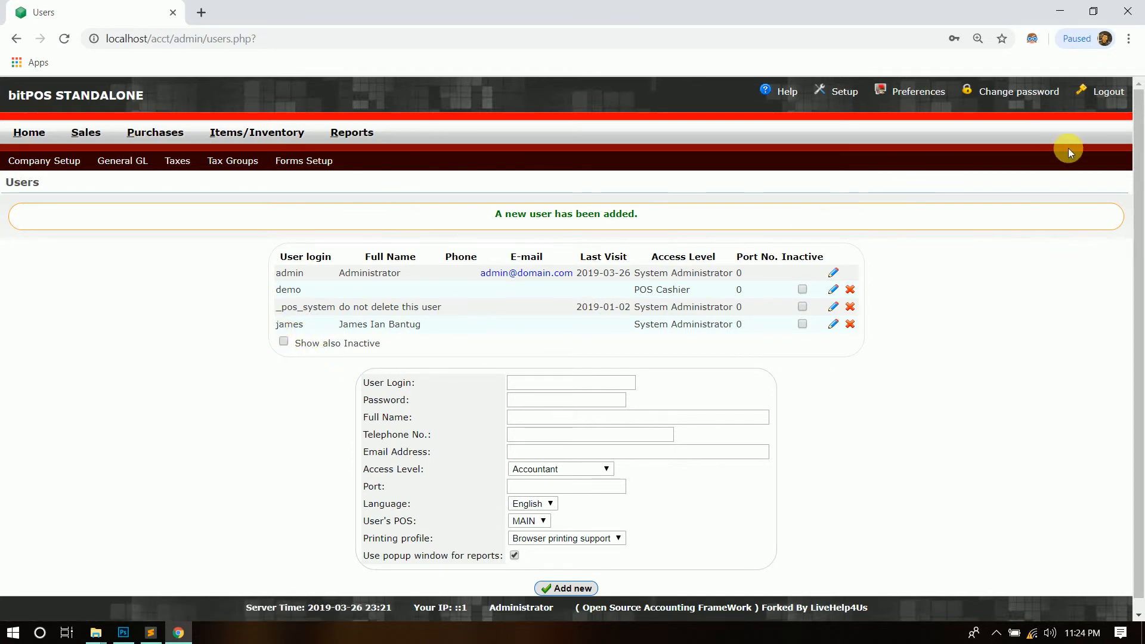
- Log out of the administrator account and log back in with the new user's login and password
click(1108, 94)
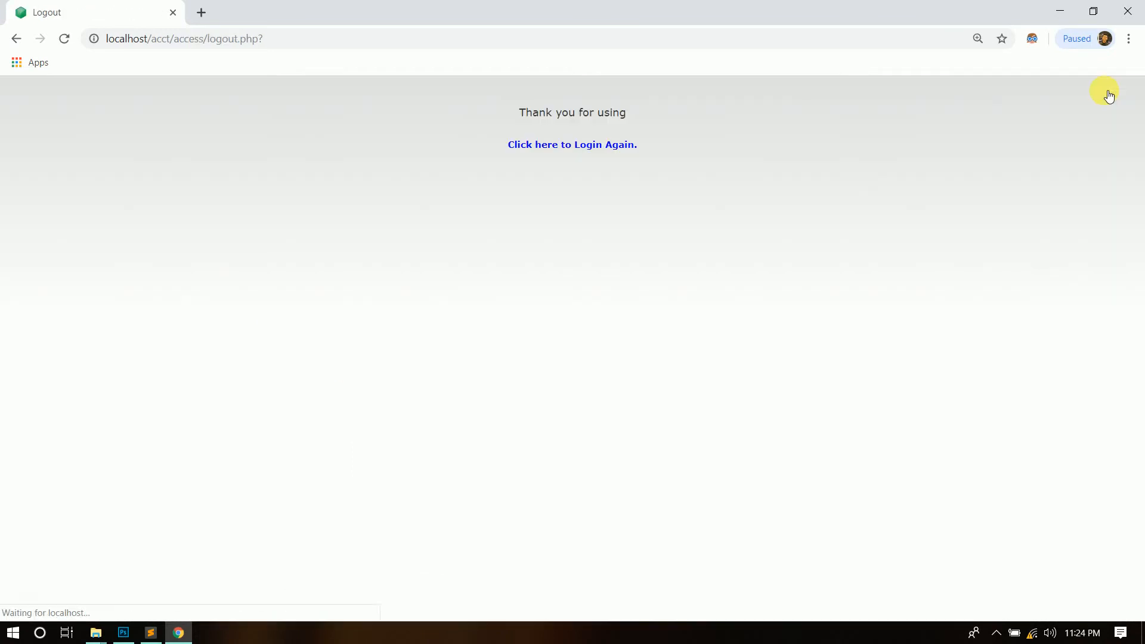
click(547, 153)
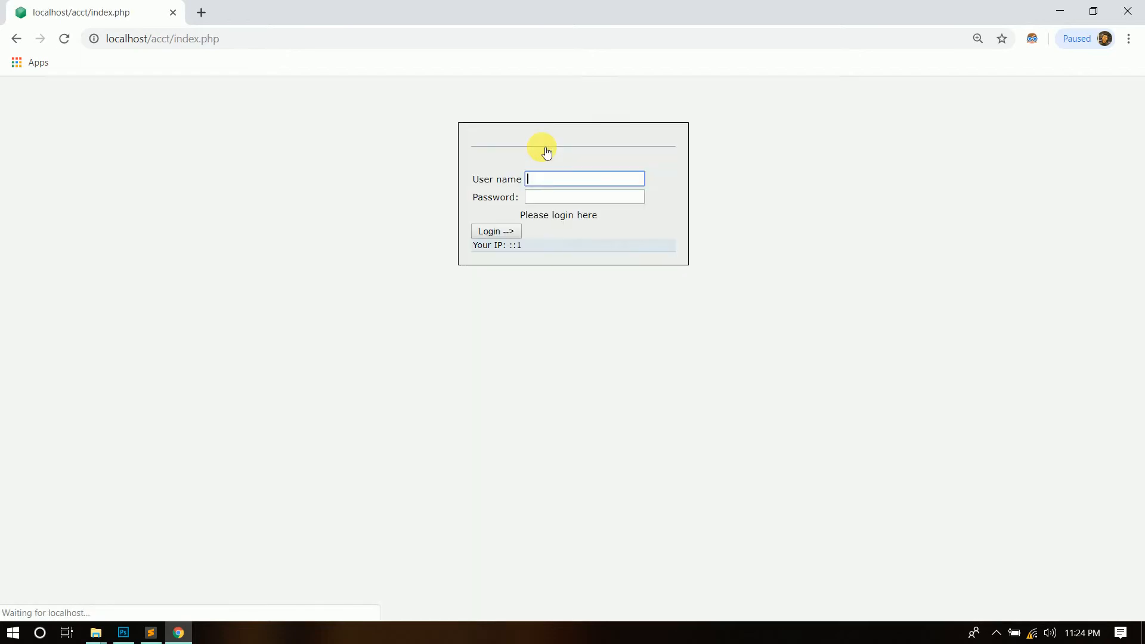
click(553, 181)
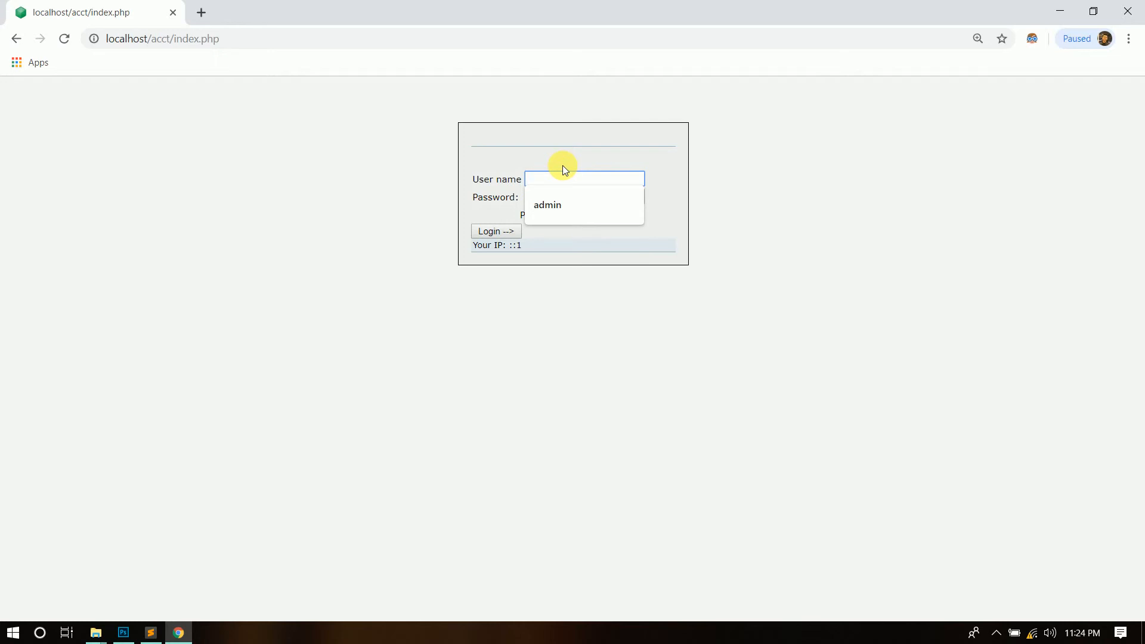
text(james)
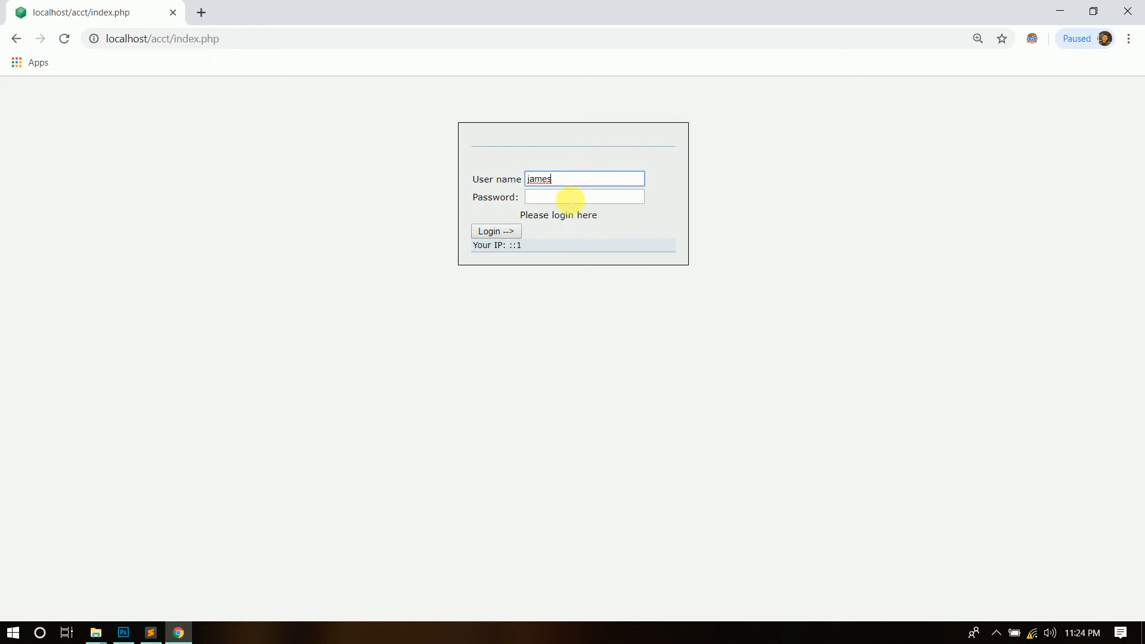
click(566, 199)
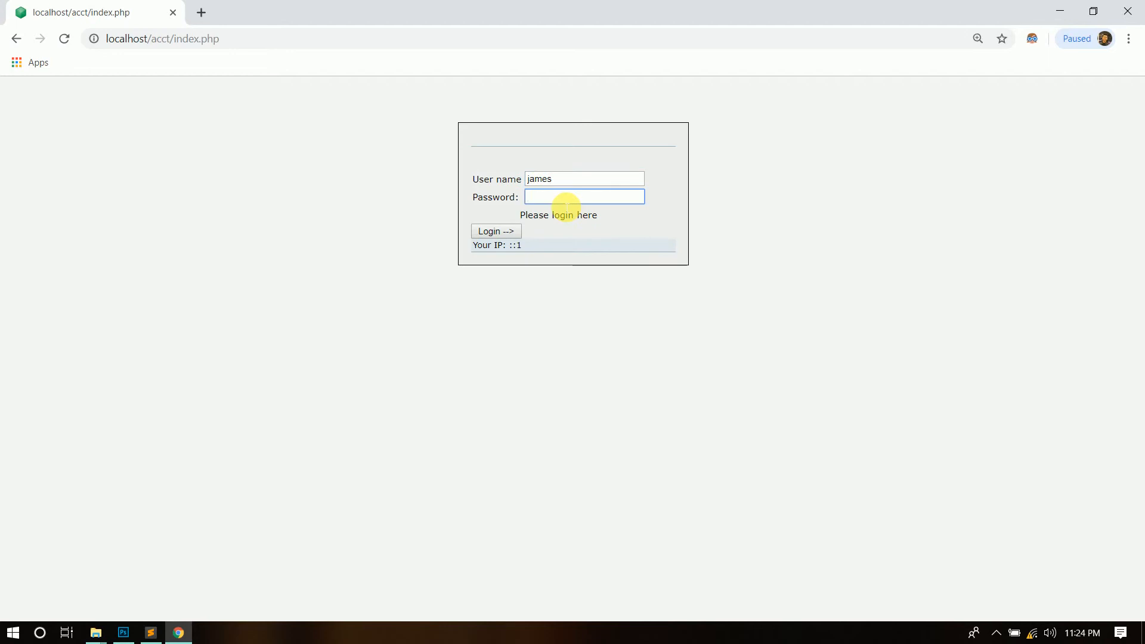
text(1234)
click(517, 231)
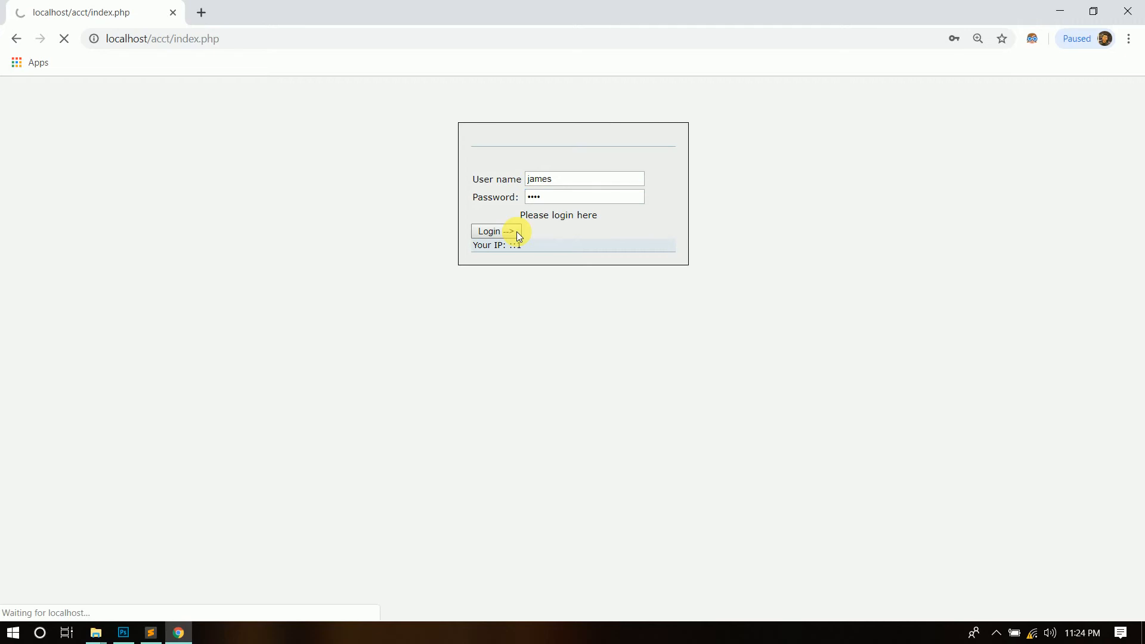